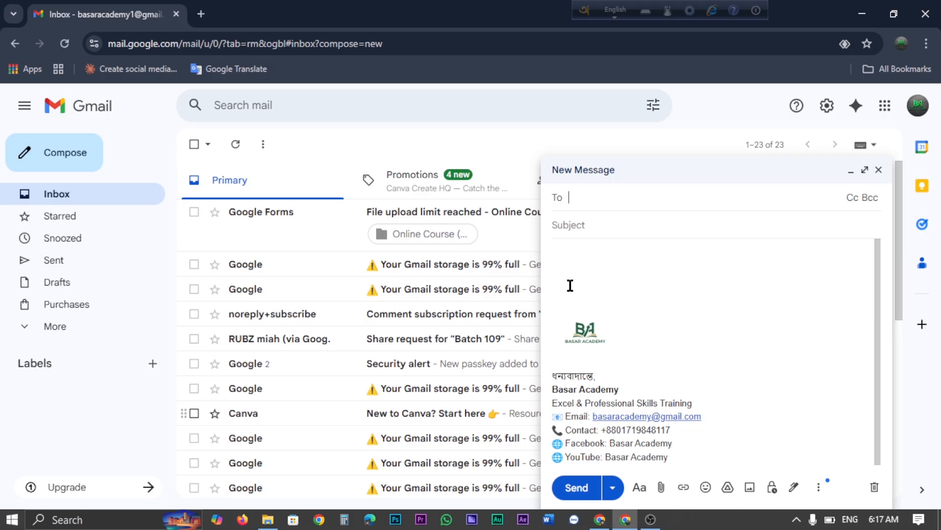
Examine the logo and contact details of the signature in the new message, and discard the draft.
{"action": "left_click", "coordinate": [571, 283]}
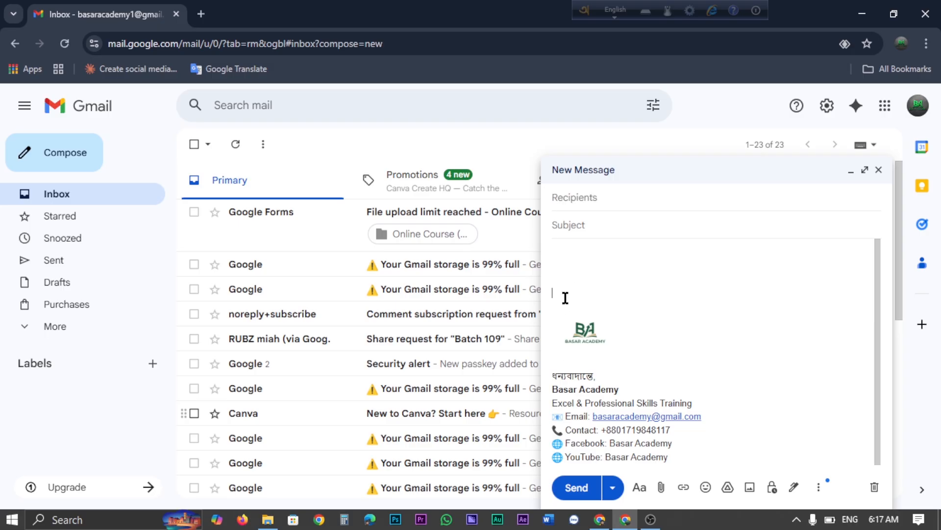
{"action": "left_click_drag", "start_coordinate": [565, 298], "coordinate": [653, 343]}
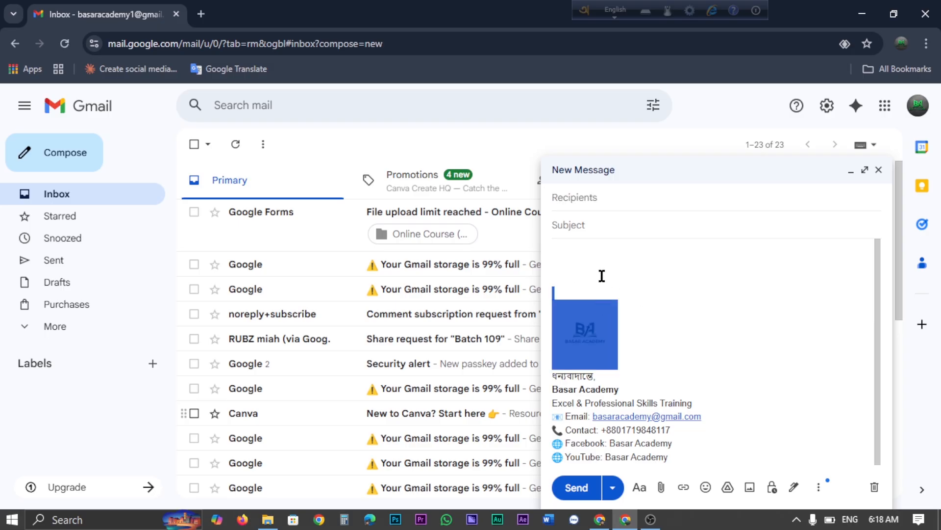
{"action": "mouse_move", "coordinate": [572, 282]}
{"action": "left_mouse_down"}
{"action": "mouse_move", "coordinate": [586, 331]}
{"action": "mouse_move", "coordinate": [656, 455]}
{"action": "mouse_move", "coordinate": [683, 456]}
{"action": "left_mouse_up"}
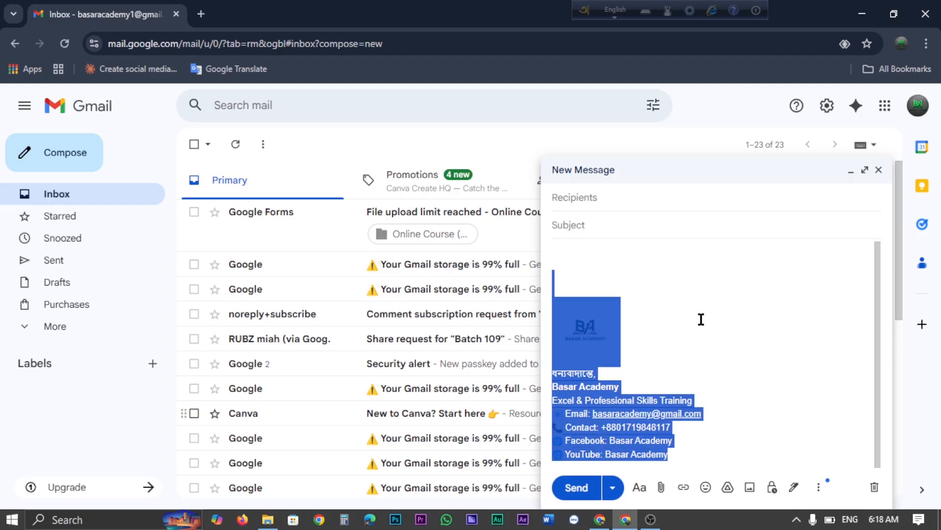
{"action": "left_click", "coordinate": [634, 332]}
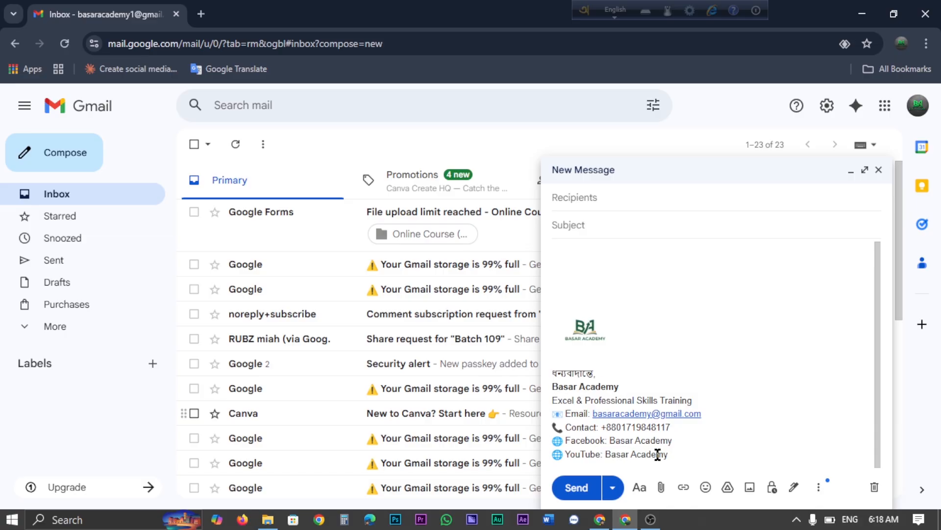
{"action": "mouse_move", "coordinate": [692, 459]}
{"action": "left_mouse_down"}
{"action": "mouse_move", "coordinate": [556, 390]}
{"action": "mouse_move", "coordinate": [575, 386]}
{"action": "left_mouse_up"}
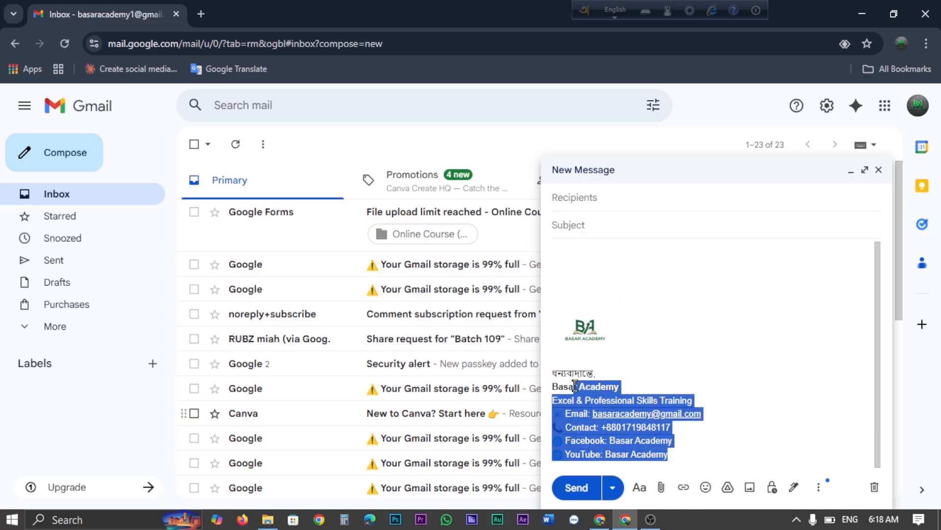
{"action": "left_click", "coordinate": [874, 487]}
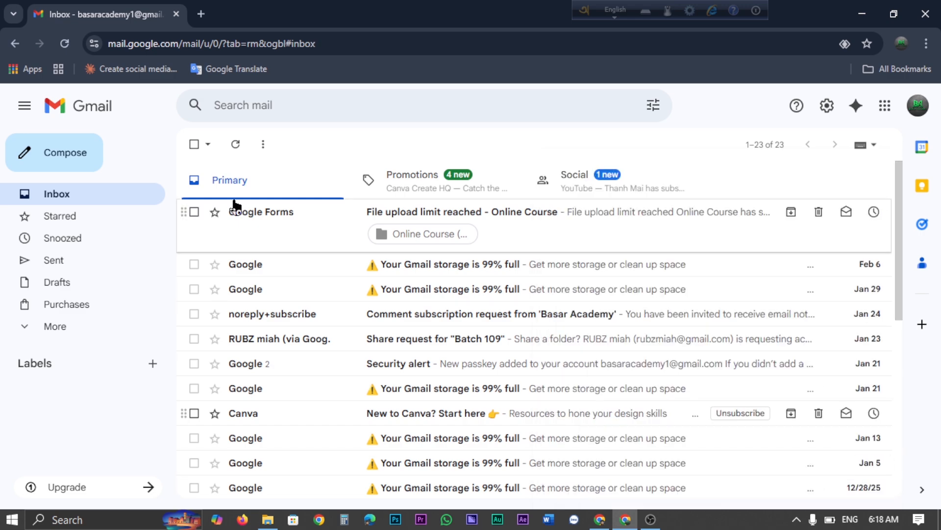
Start a new message and copy its signature text from the "Basar Academy" line through the YouTube line.
{"action": "left_click", "coordinate": [74, 158]}
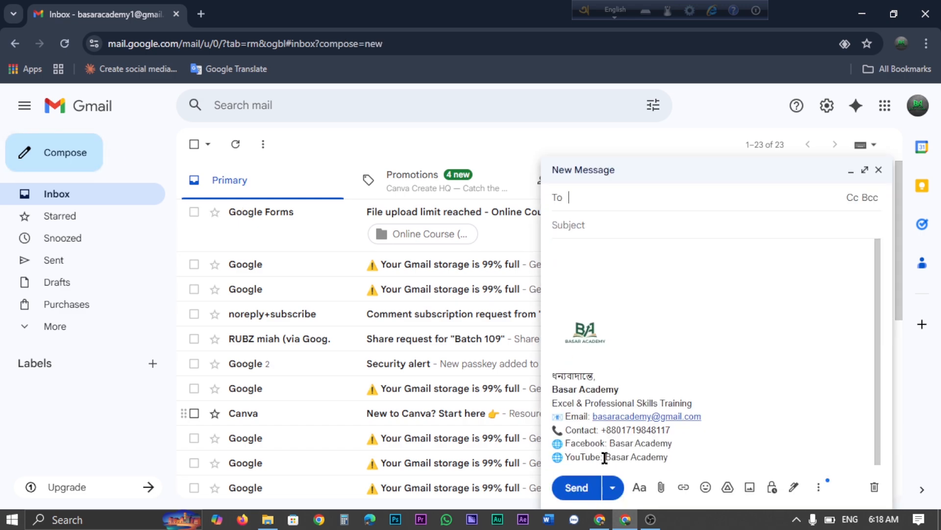
{"action": "mouse_move", "coordinate": [669, 456]}
{"action": "left_mouse_down"}
{"action": "mouse_move", "coordinate": [574, 420]}
{"action": "mouse_move", "coordinate": [550, 395]}
{"action": "left_mouse_up"}
{"action": "key", "text": "ctrl+c"}
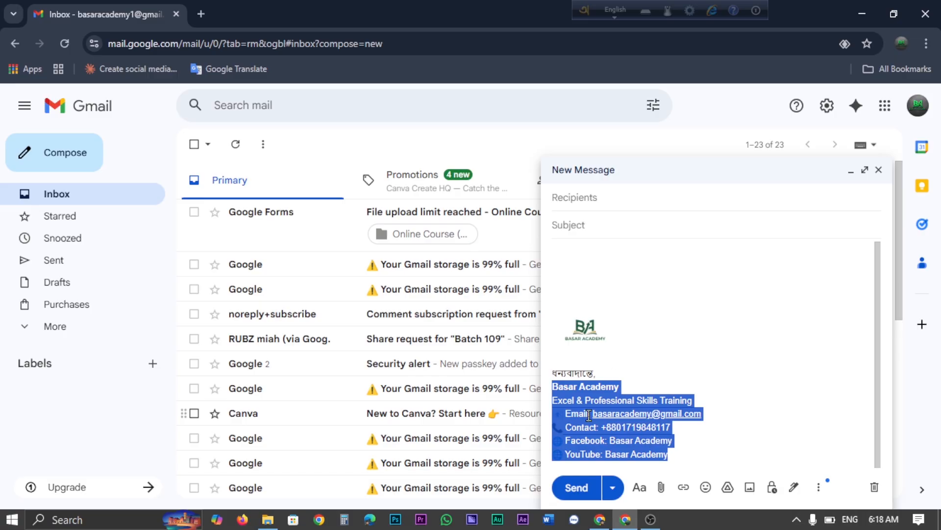
In the other Gmail account's window, check a new message from the inbox for a signature, and discard the draft.
{"action": "left_click", "coordinate": [600, 526]}
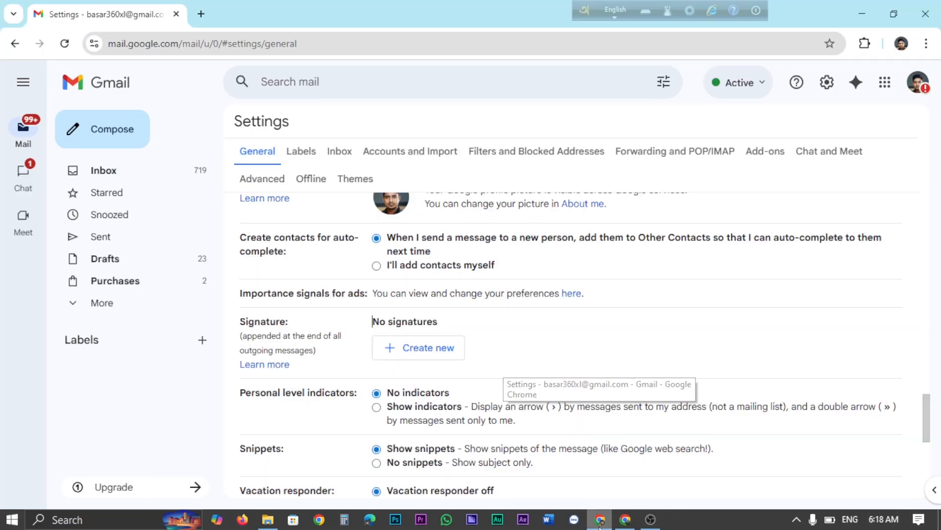
{"action": "left_click", "coordinate": [240, 82]}
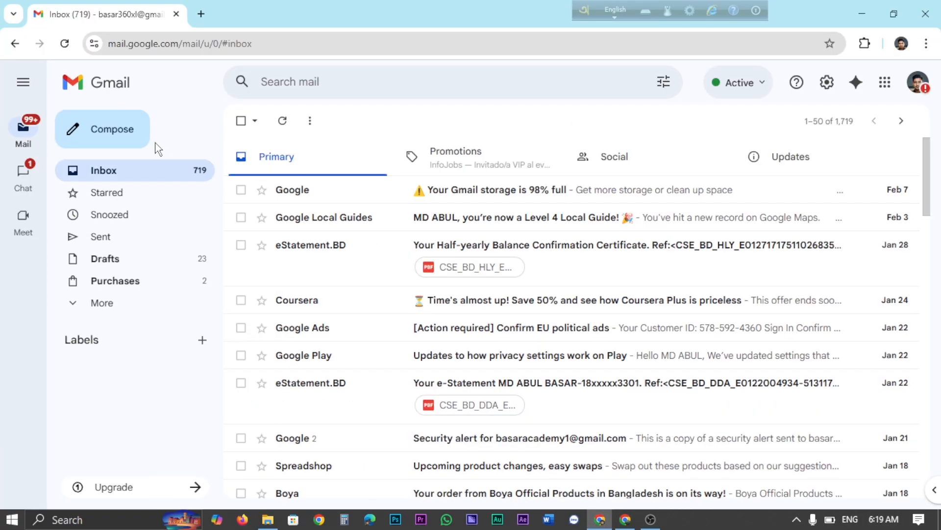
{"action": "left_click", "coordinate": [112, 138]}
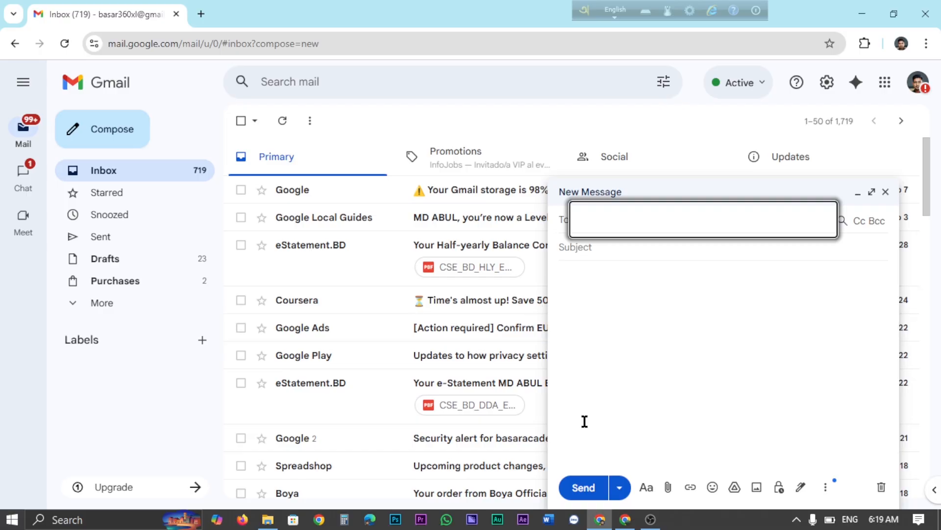
{"action": "left_click", "coordinate": [605, 431]}
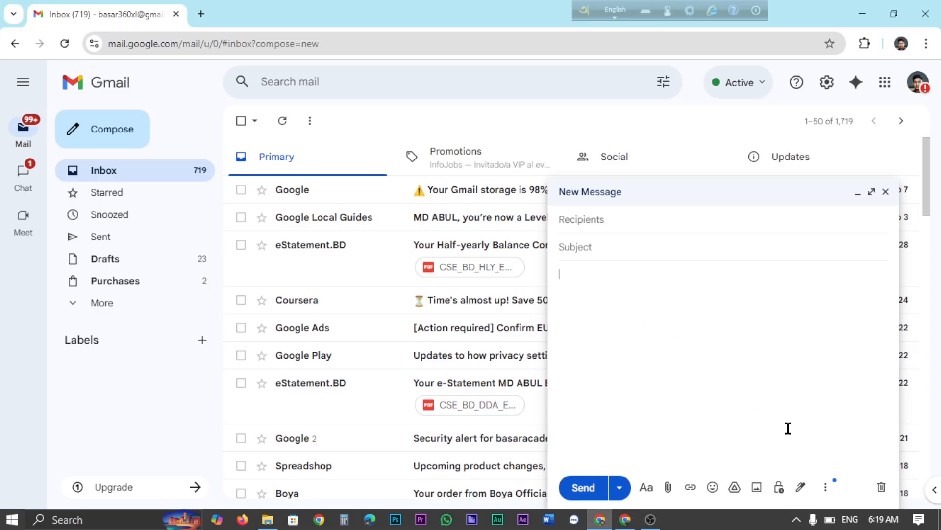
{"action": "left_click", "coordinate": [881, 487]}
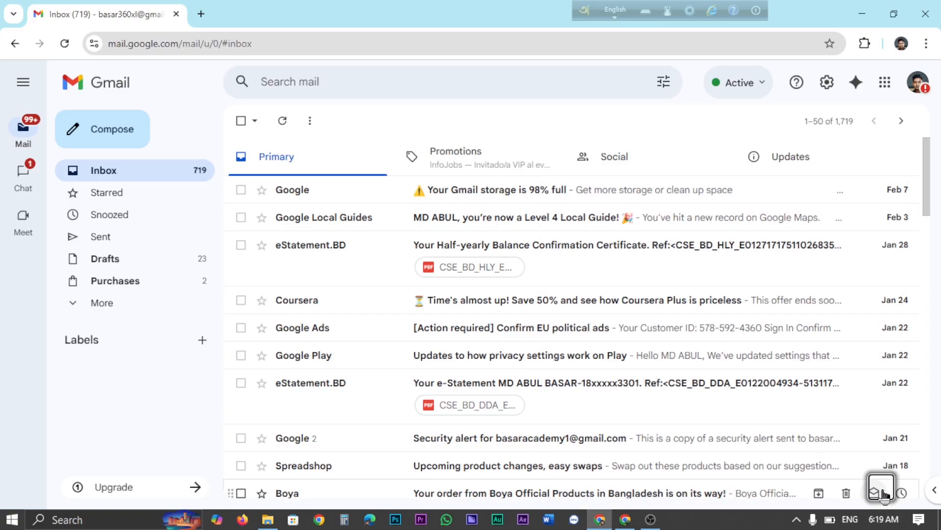
Create a new signature in the full Gmail settings, named with the account owner's full name.
{"action": "left_click", "coordinate": [828, 84]}
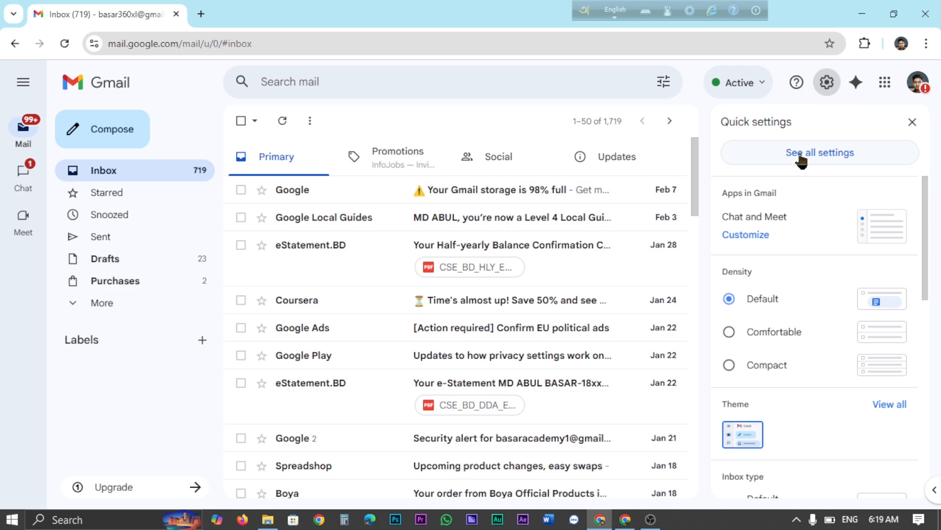
{"action": "left_click", "coordinate": [818, 154]}
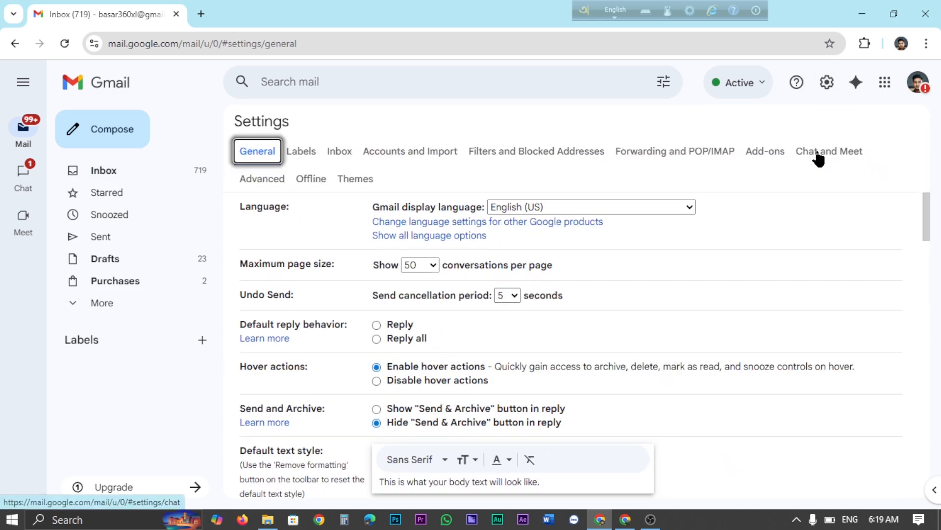
{"action": "scroll", "coordinate": [714, 336], "scroll_direction": "down", "scroll_amount": 6}
{"action": "scroll", "coordinate": [715, 338], "scroll_direction": "down", "scroll_amount": 10}
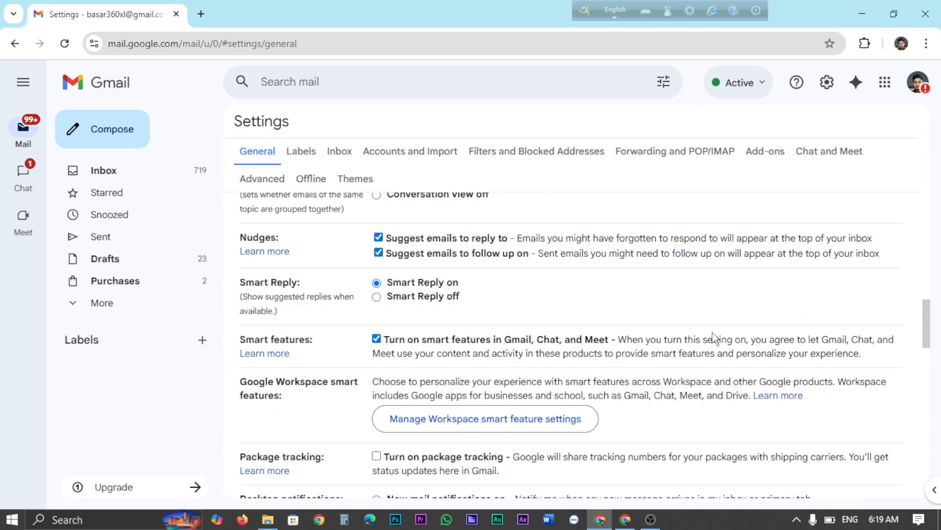
{"action": "scroll", "coordinate": [715, 339], "scroll_direction": "down", "scroll_amount": 12}
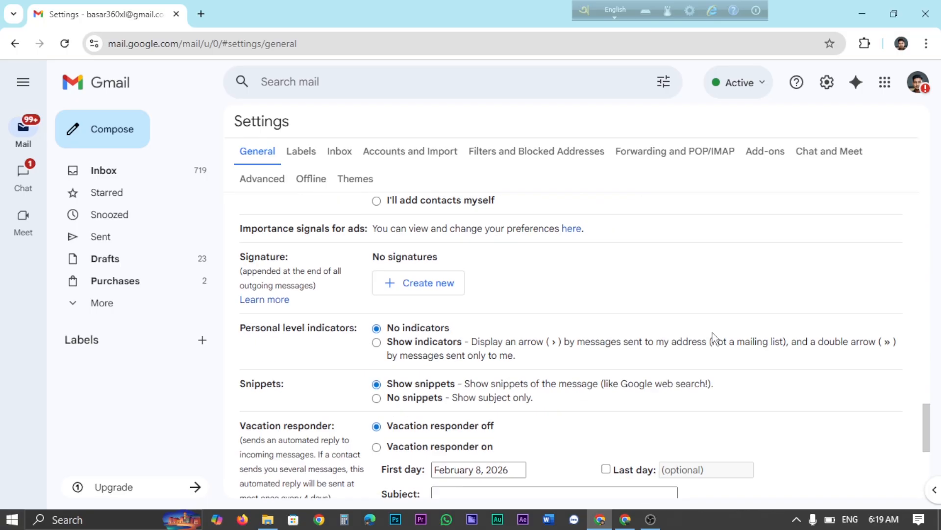
{"action": "left_click", "coordinate": [426, 280]}
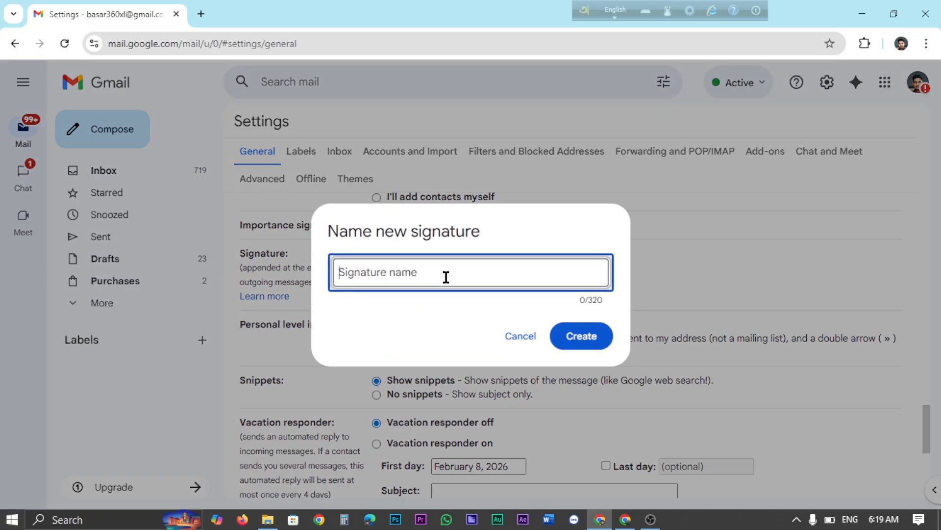
{"action": "type", "text": "Md Abul"}
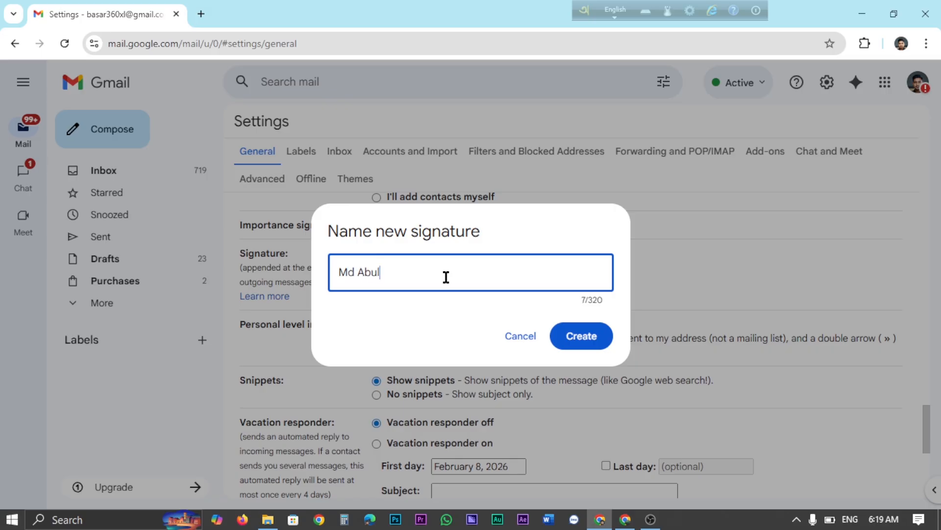
{"action": "type", "text": " Basar"}
{"action": "left_click", "coordinate": [581, 338]}
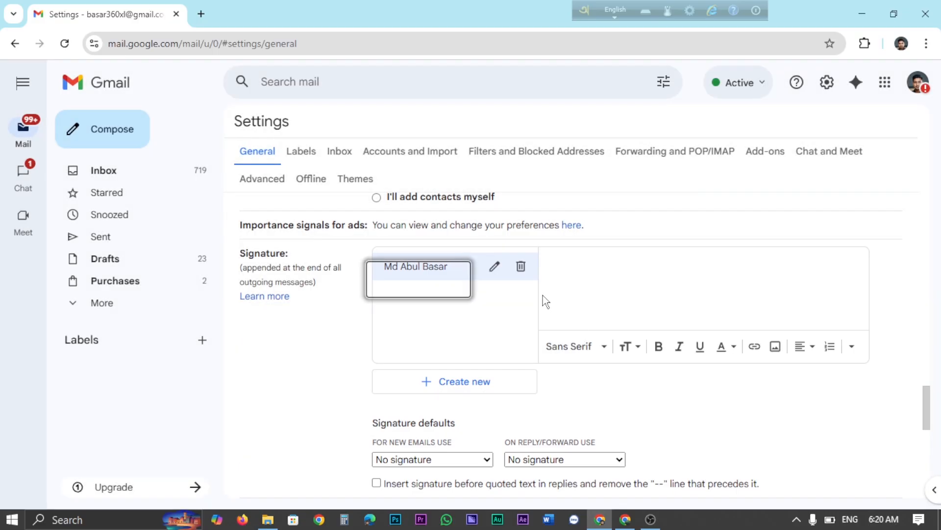
Add five blank lines to the new signature and paste the copied academy contact details below them.
{"action": "left_click", "coordinate": [577, 292]}
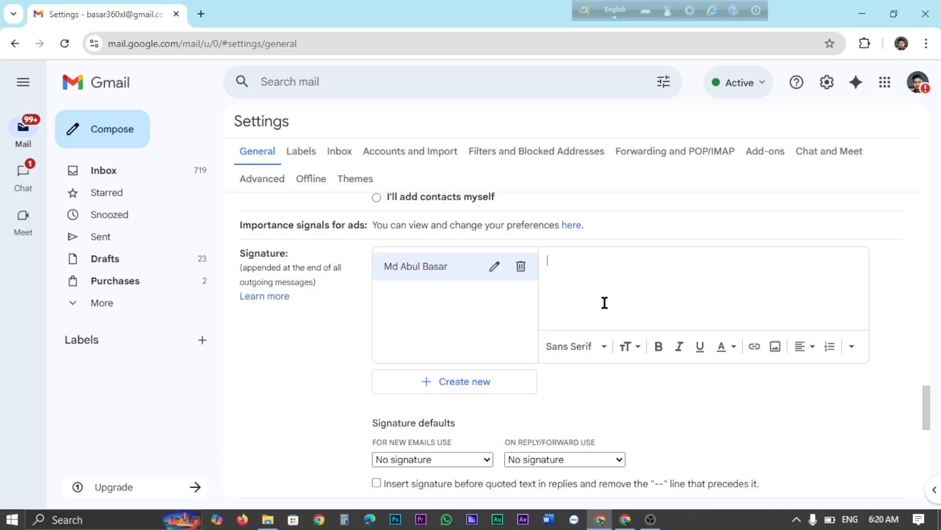
{"action": "key", "text": "Return"}
{"action": "key", "text": "Return"}
{"action": "key", "text": "Return"}
{"action": "key", "text": "Return"}
{"action": "key", "text": "Return"}
{"action": "key", "text": "ctrl+v"}
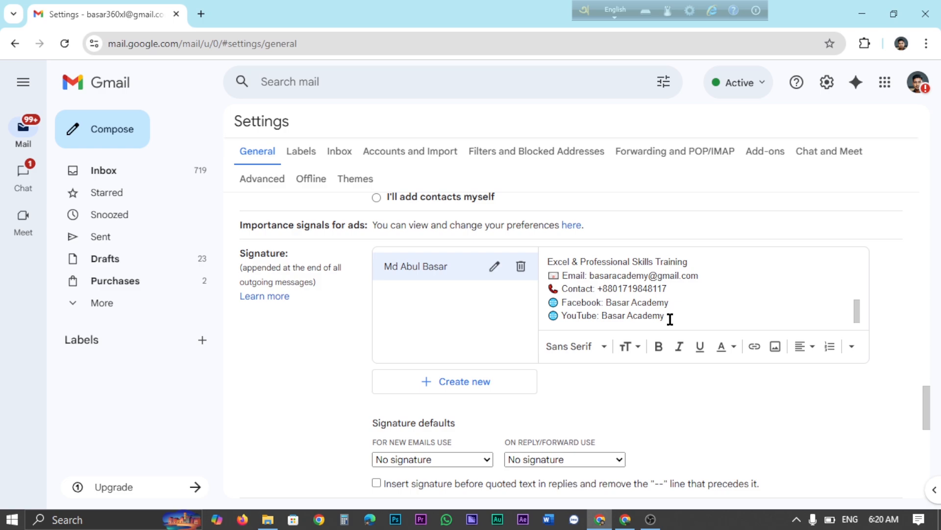
Make the "Basar Academy" line of the signature bold.
{"action": "mouse_move", "coordinate": [667, 318]}
{"action": "left_mouse_down"}
{"action": "mouse_move", "coordinate": [551, 301]}
{"action": "mouse_move", "coordinate": [559, 275]}
{"action": "left_mouse_up"}
{"action": "key", "text": "BackSpace"}
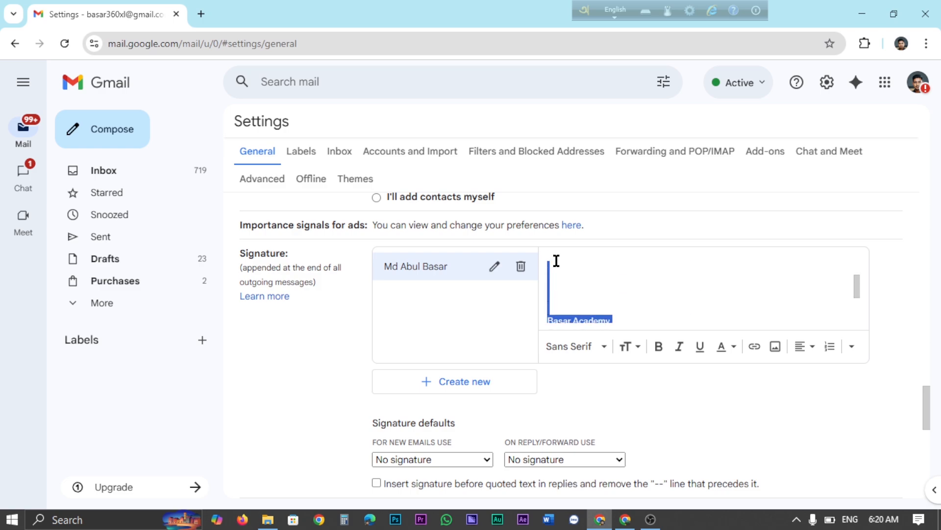
{"action": "scroll", "coordinate": [609, 299], "scroll_direction": "down", "scroll_amount": 3}
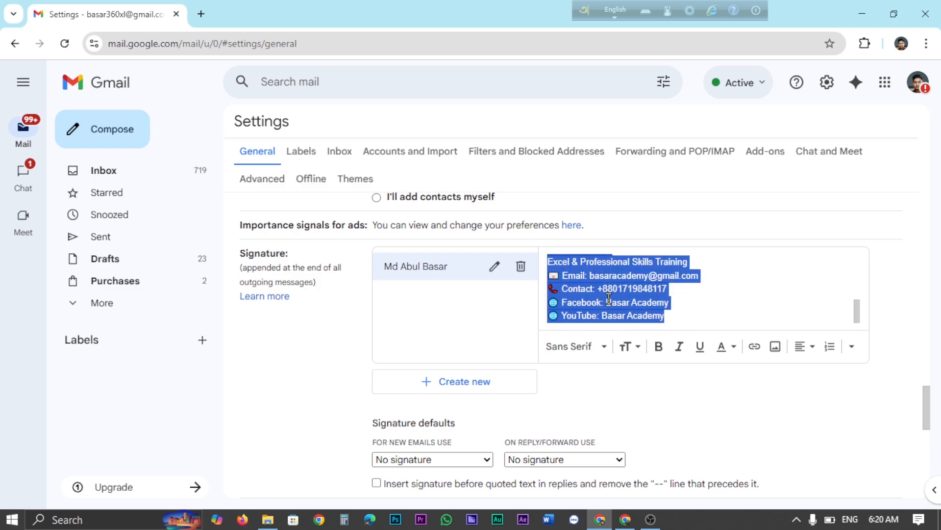
{"action": "scroll", "coordinate": [609, 298], "scroll_direction": "up", "scroll_amount": 1}
{"action": "scroll", "coordinate": [609, 299], "scroll_direction": "down", "scroll_amount": 1}
{"action": "left_click_drag", "start_coordinate": [611, 269], "coordinate": [546, 274]}
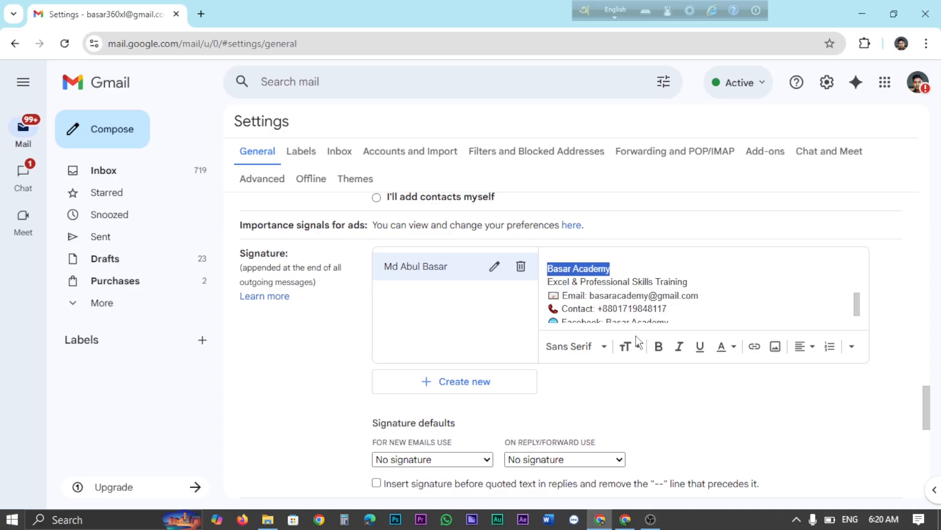
{"action": "left_click", "coordinate": [659, 347]}
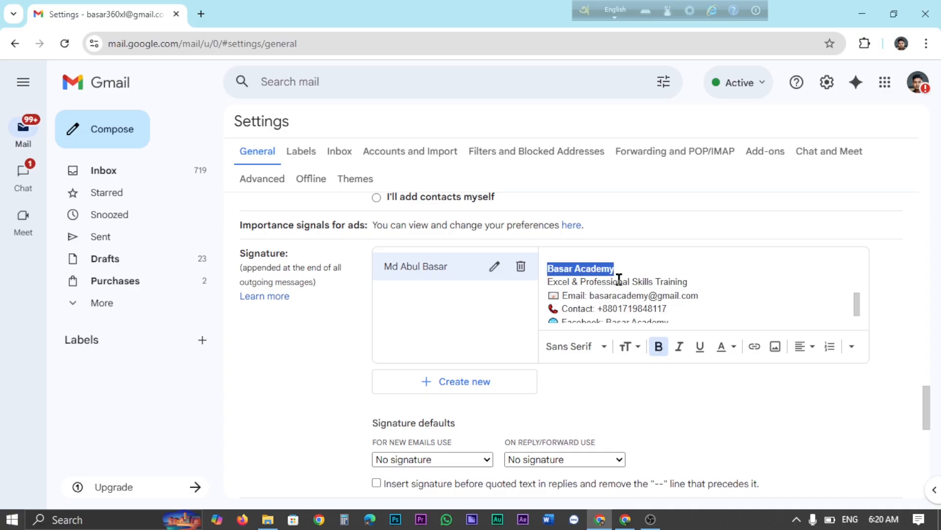
Apply a yellow background color to the "Excel & Professional Skills Training" line of the signature.
{"action": "left_click", "coordinate": [676, 282]}
{"action": "left_click_drag", "start_coordinate": [685, 282], "coordinate": [554, 282]}
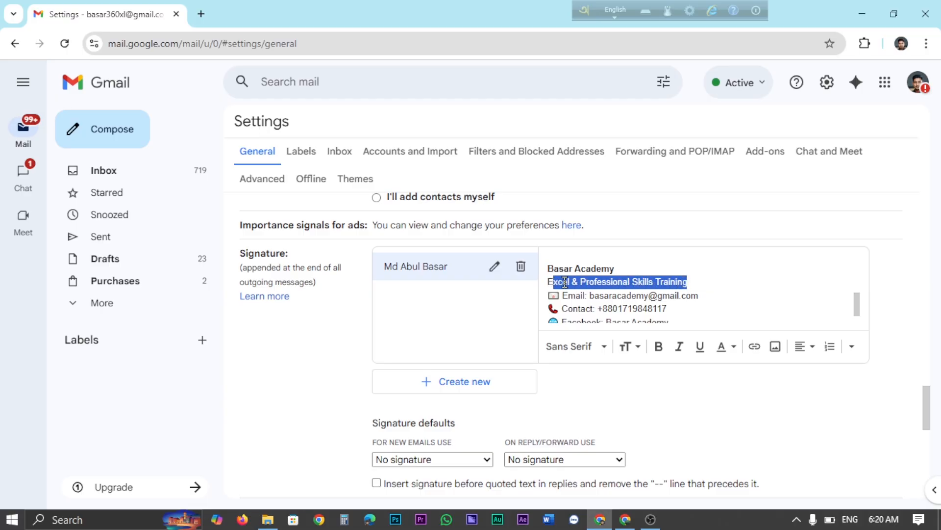
{"action": "left_click_drag", "start_coordinate": [701, 285], "coordinate": [536, 282]}
{"action": "left_click", "coordinate": [733, 349]}
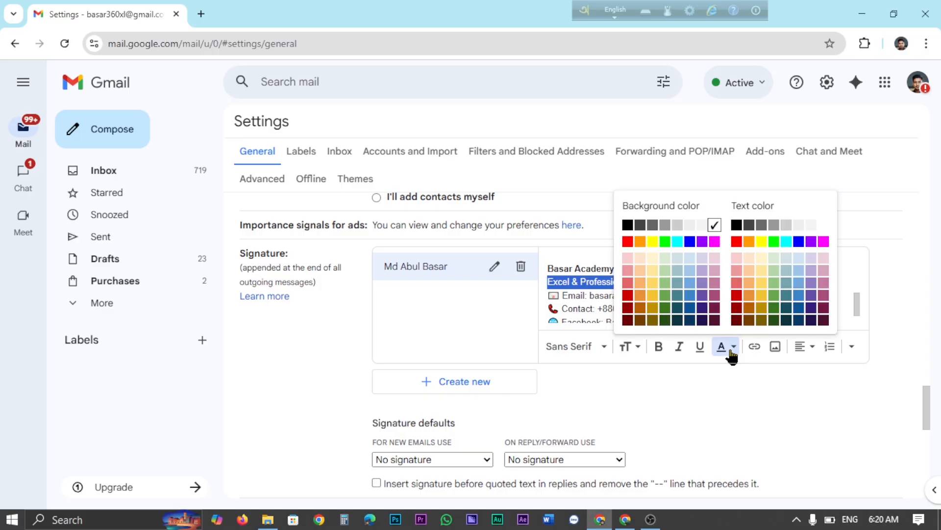
{"action": "left_click", "coordinate": [653, 242]}
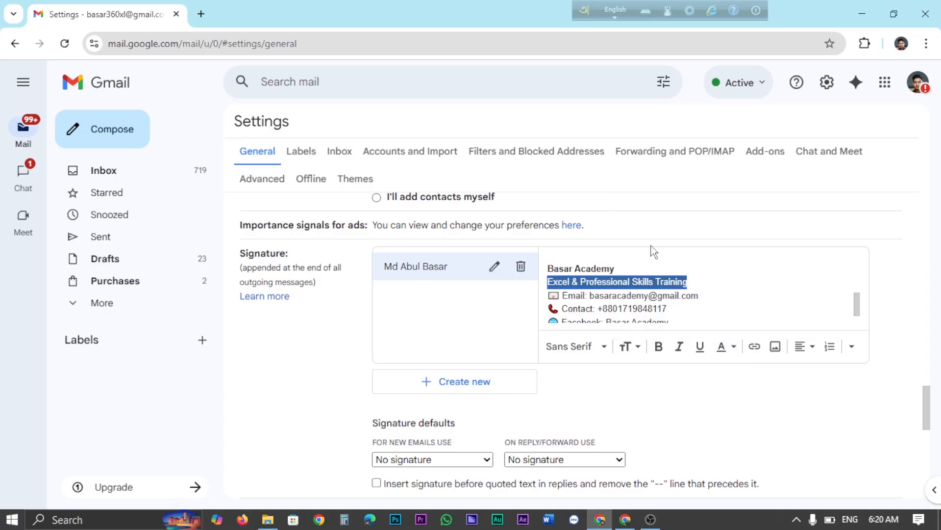
Set the text color of the "Excel & Professional Skills Training" line to bright green.
{"action": "left_click", "coordinate": [695, 287]}
{"action": "left_click_drag", "start_coordinate": [693, 281], "coordinate": [548, 283]}
{"action": "left_click", "coordinate": [720, 348]}
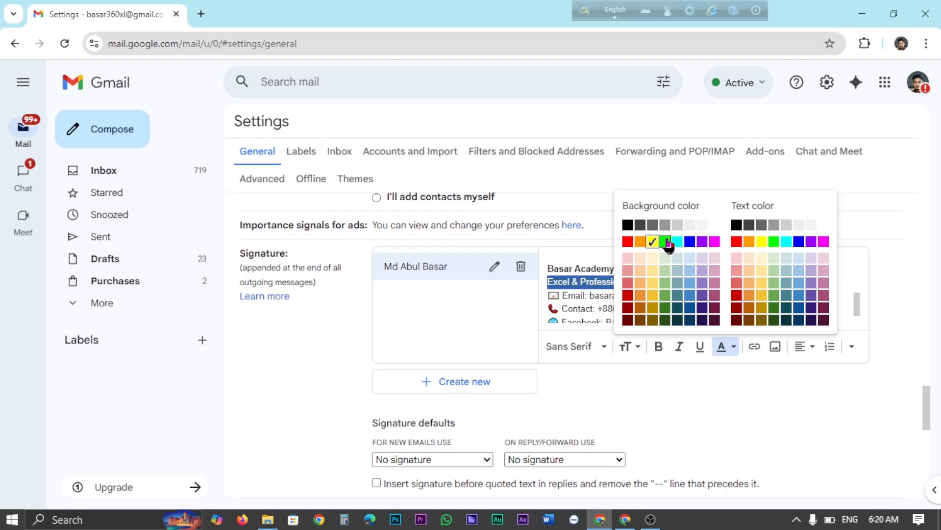
{"action": "left_click", "coordinate": [779, 243]}
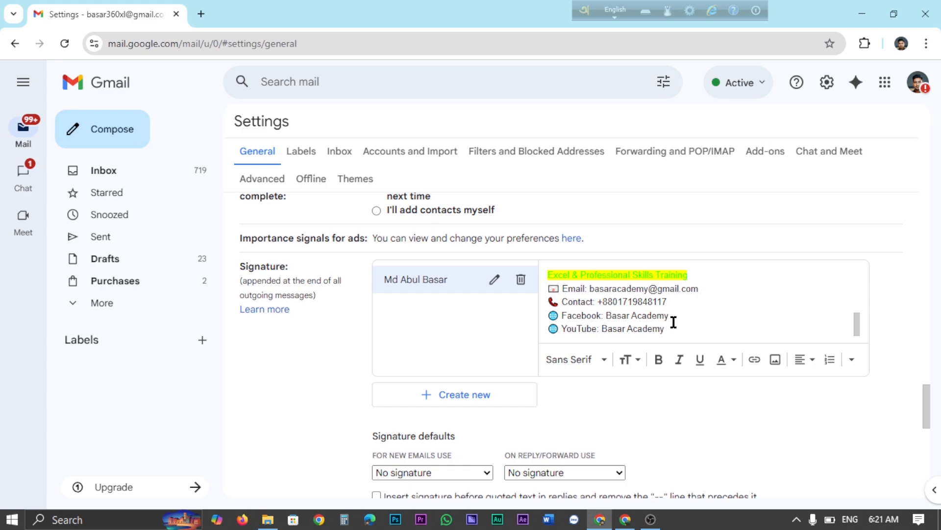
{"action": "left_click_drag", "start_coordinate": [665, 332], "coordinate": [649, 333]}
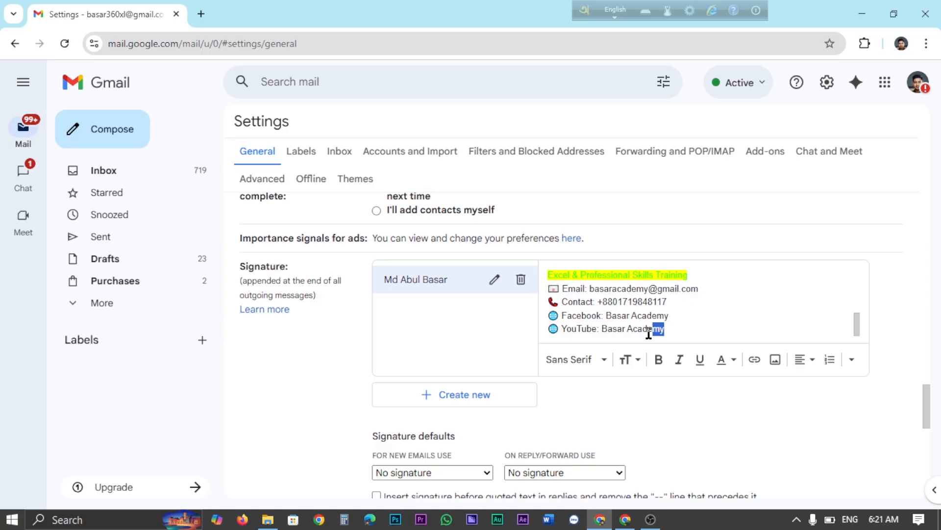
{"action": "left_click", "coordinate": [694, 314]}
Upload "Basar Academy (3).png" from Downloads via Google Drive into the blank line above "Basar Academy" and allow anyone to view it.
{"action": "scroll", "coordinate": [696, 313], "scroll_direction": "up", "scroll_amount": 2}
{"action": "left_click", "coordinate": [557, 286]}
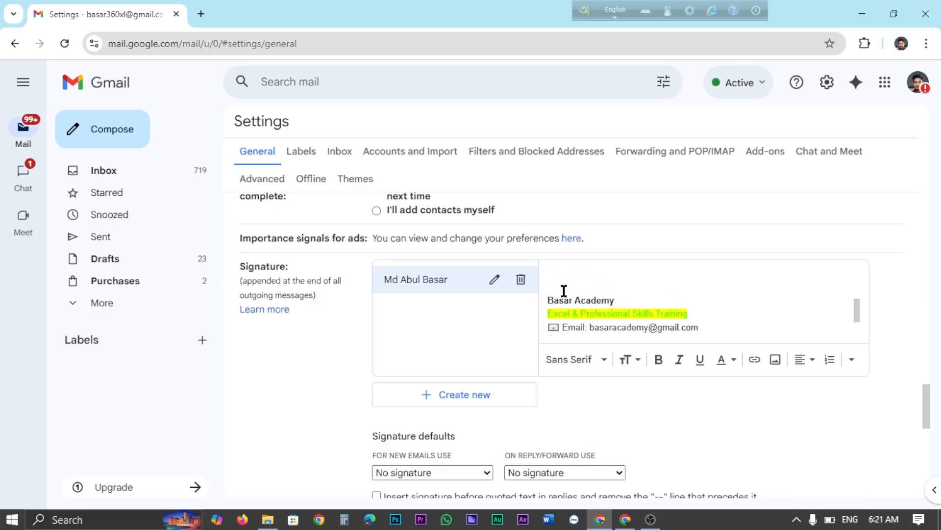
{"action": "left_click", "coordinate": [775, 359]}
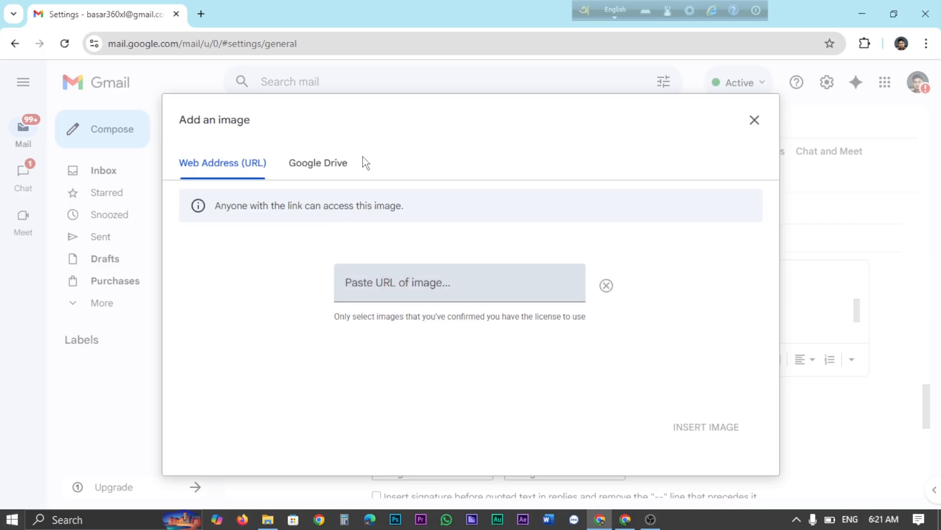
{"action": "left_click", "coordinate": [320, 169]}
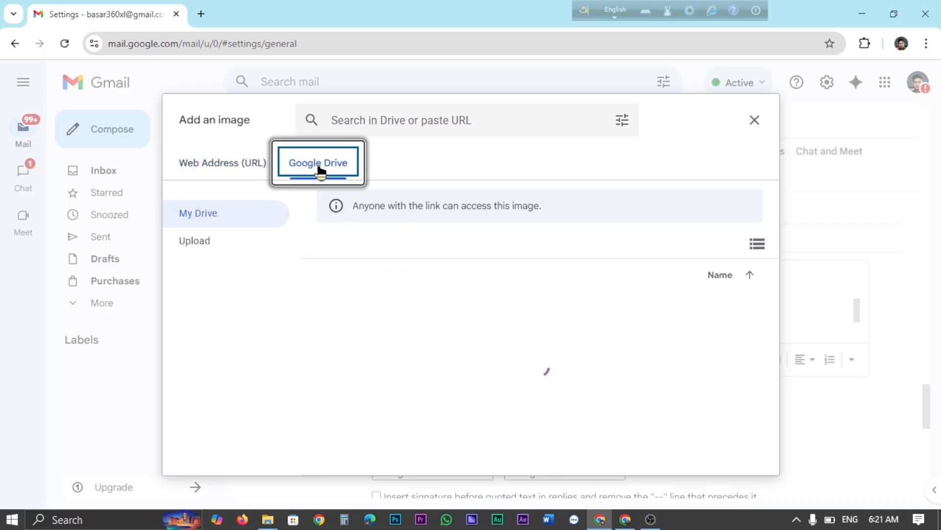
{"action": "left_click", "coordinate": [204, 242]}
{"action": "left_click", "coordinate": [543, 402]}
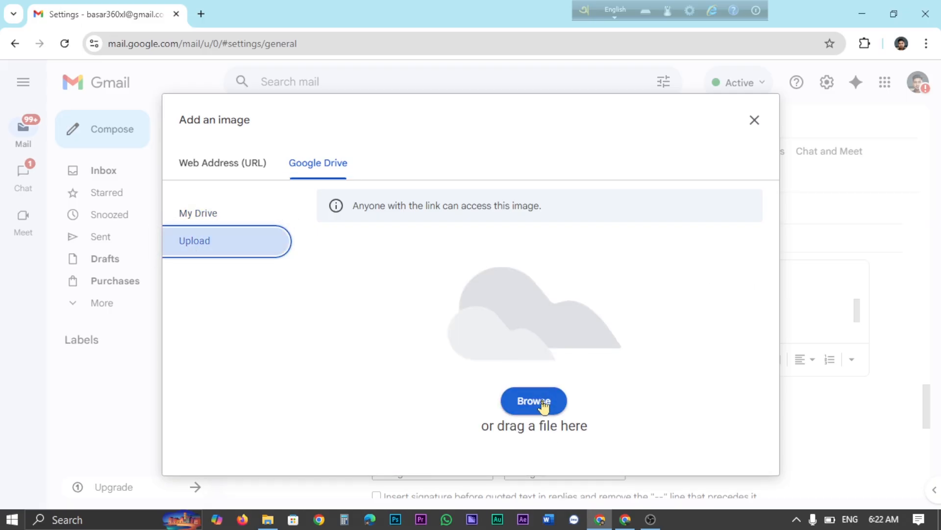
{"action": "left_click", "coordinate": [543, 402]}
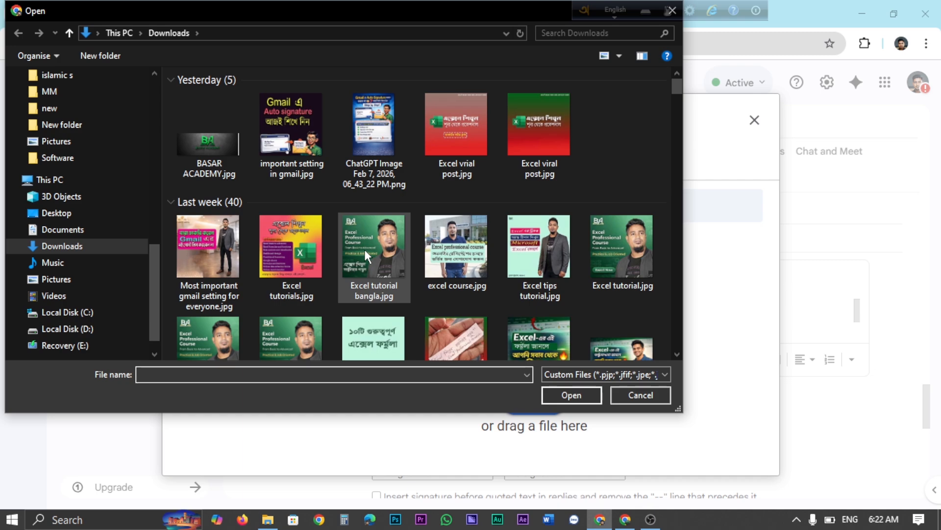
{"action": "scroll", "coordinate": [364, 249], "scroll_direction": "down", "scroll_amount": 3}
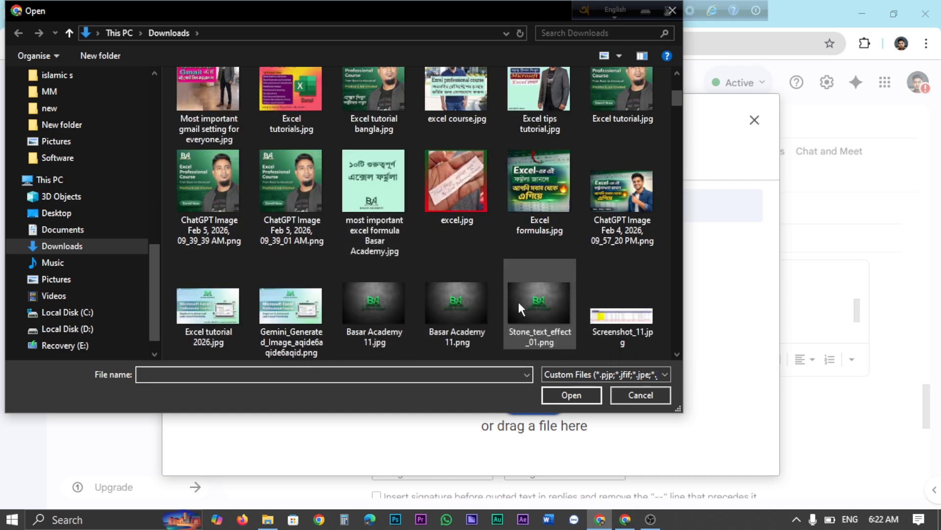
{"action": "scroll", "coordinate": [483, 301], "scroll_direction": "down", "scroll_amount": 5}
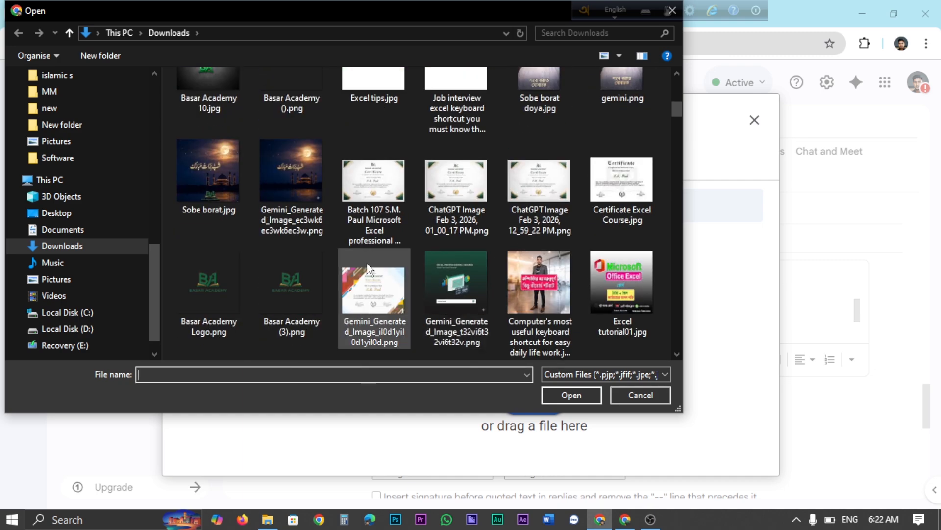
{"action": "double_click", "coordinate": [277, 278]}
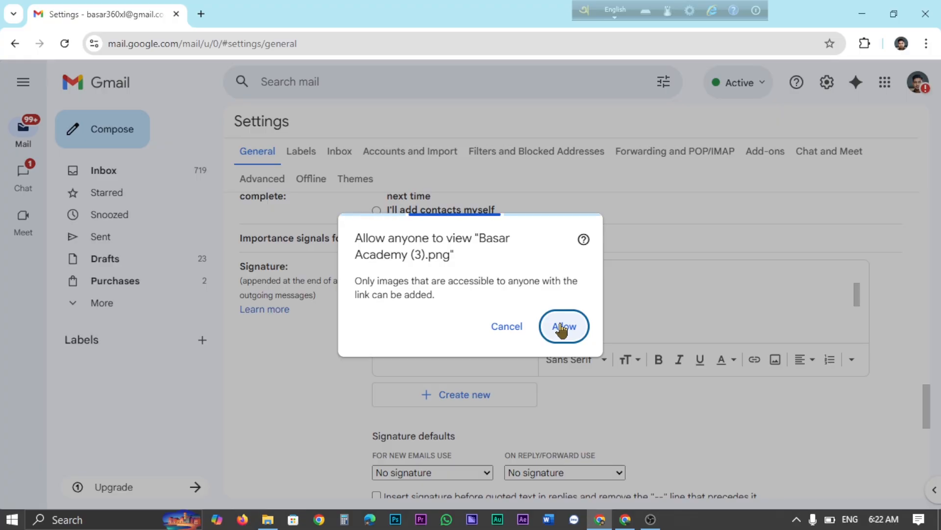
{"action": "left_click", "coordinate": [563, 327]}
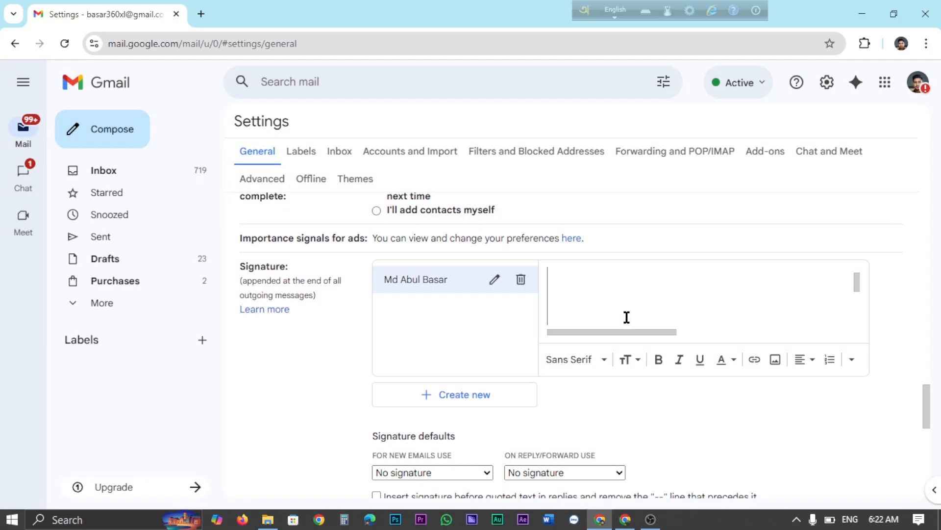
Resize the inserted logo image in the signature to Small and check the signature's layout.
{"action": "scroll", "coordinate": [755, 287], "scroll_direction": "down", "scroll_amount": 4}
{"action": "scroll", "coordinate": [756, 287], "scroll_direction": "up", "scroll_amount": 2}
{"action": "scroll", "coordinate": [755, 287], "scroll_direction": "down", "scroll_amount": 2}
{"action": "scroll", "coordinate": [756, 287], "scroll_direction": "up", "scroll_amount": 5}
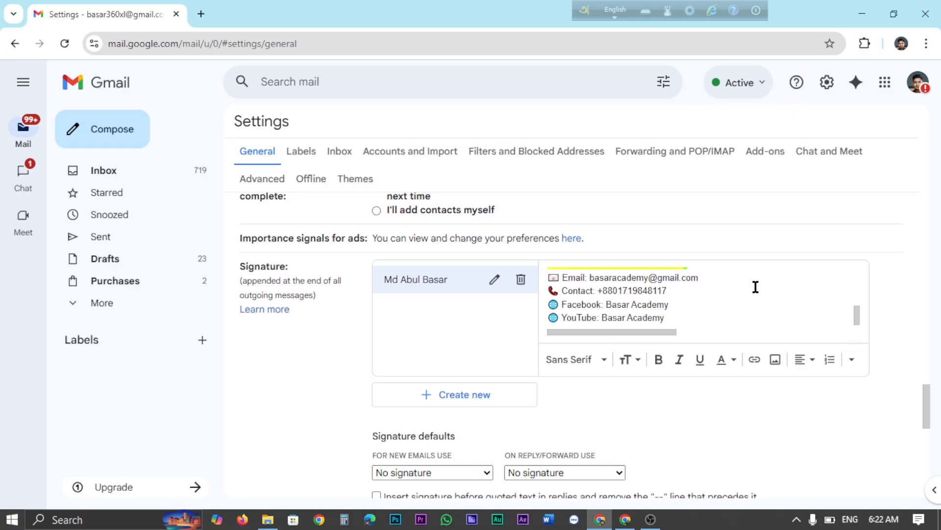
{"action": "scroll", "coordinate": [785, 300], "scroll_direction": "up", "scroll_amount": 1}
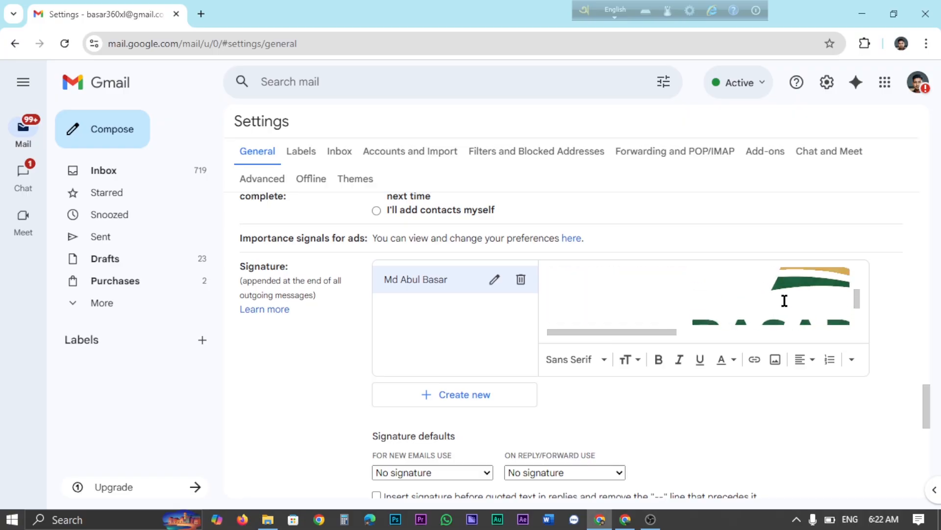
{"action": "left_click", "coordinate": [785, 301]}
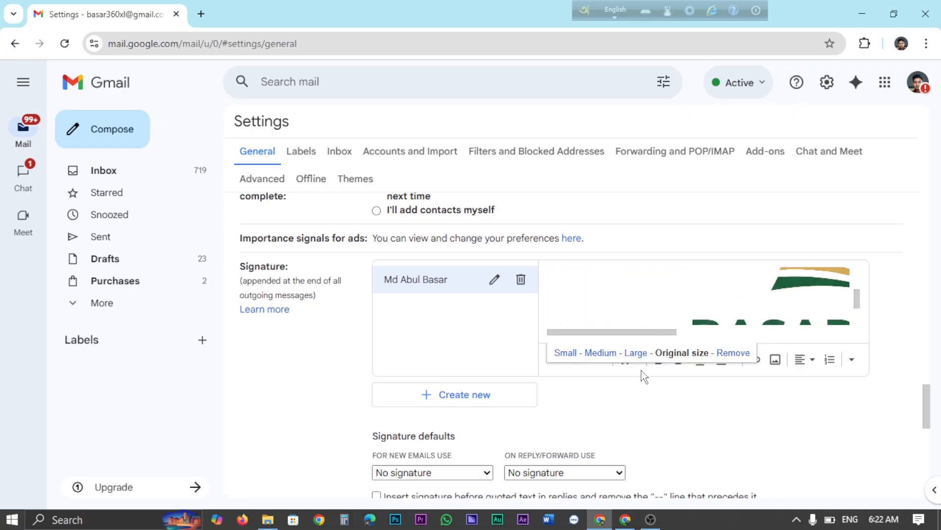
{"action": "left_click", "coordinate": [564, 354]}
{"action": "scroll", "coordinate": [664, 315], "scroll_direction": "up", "scroll_amount": 2}
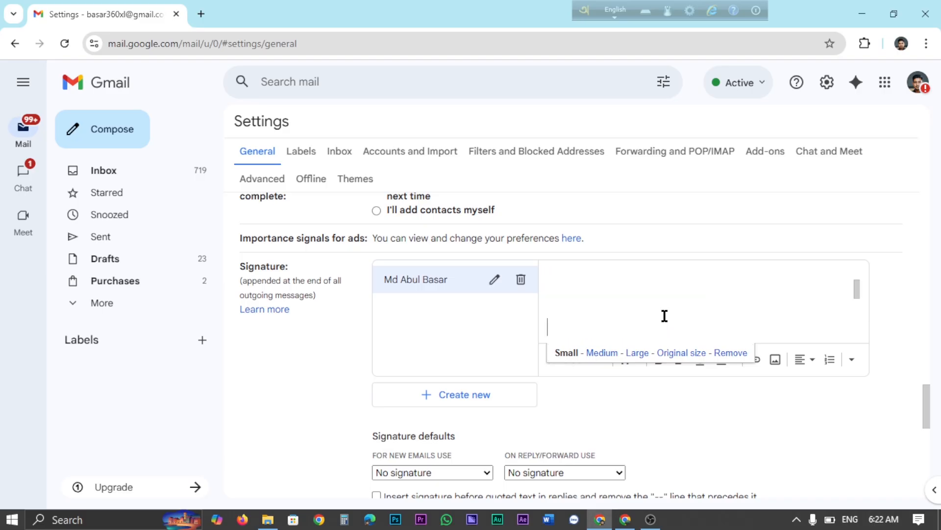
{"action": "scroll", "coordinate": [594, 281], "scroll_direction": "up", "scroll_amount": 2}
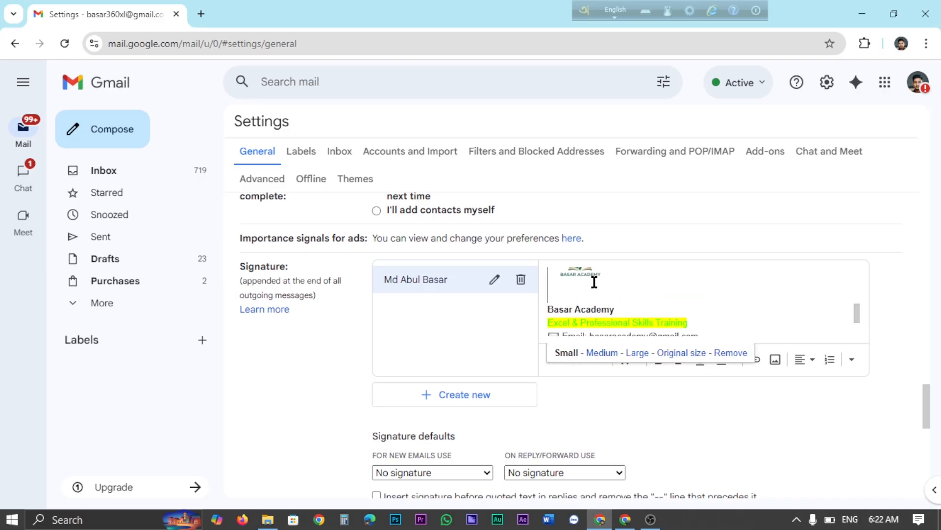
{"action": "scroll", "coordinate": [619, 298], "scroll_direction": "up", "scroll_amount": 2}
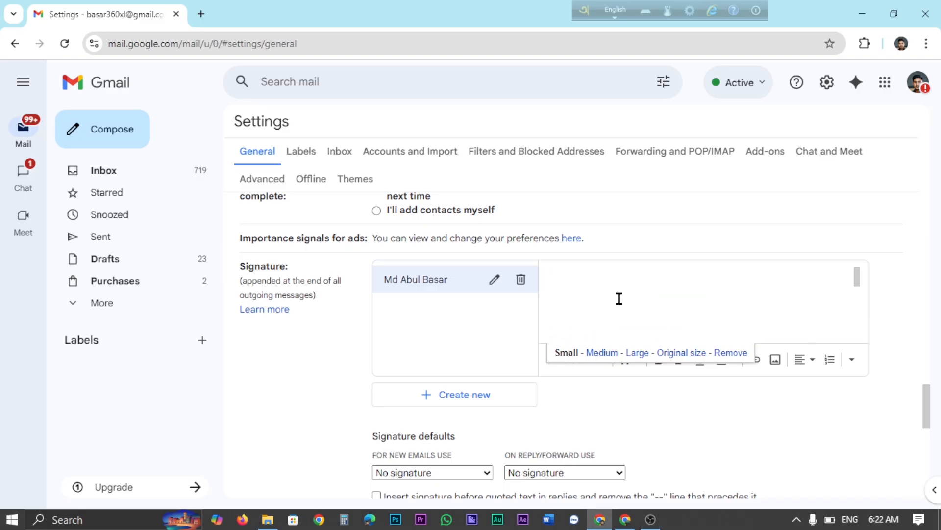
{"action": "scroll", "coordinate": [666, 289], "scroll_direction": "down", "scroll_amount": 3}
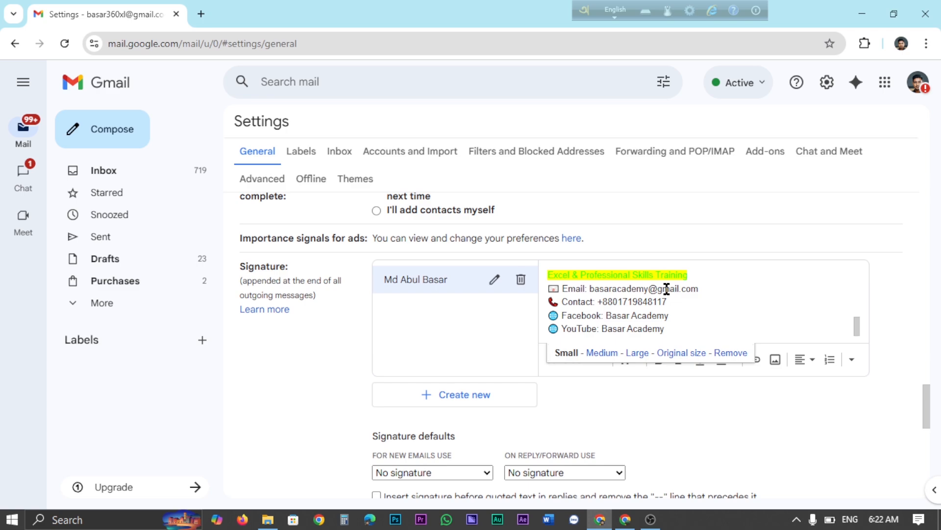
Set the new signature as the default for new emails and for replies/forwards, and save the settings.
{"action": "left_click", "coordinate": [486, 473]}
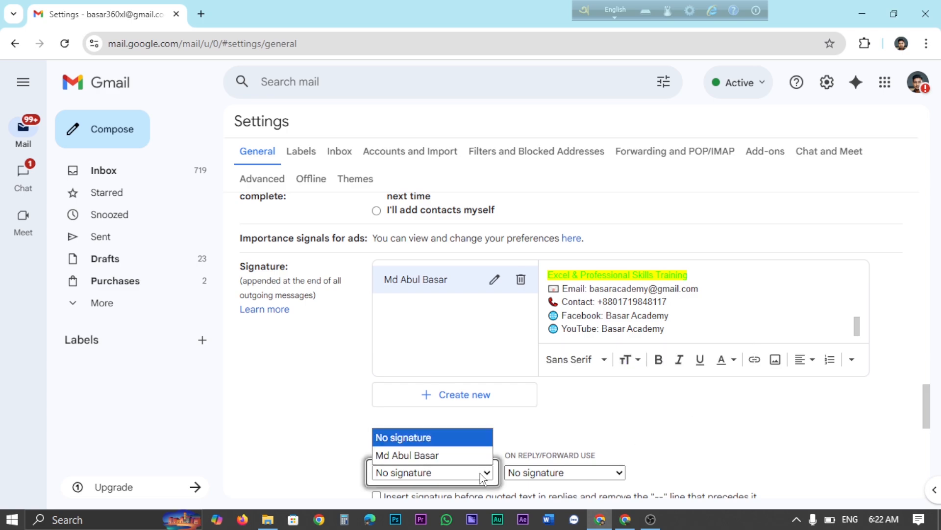
{"action": "left_click", "coordinate": [432, 455]}
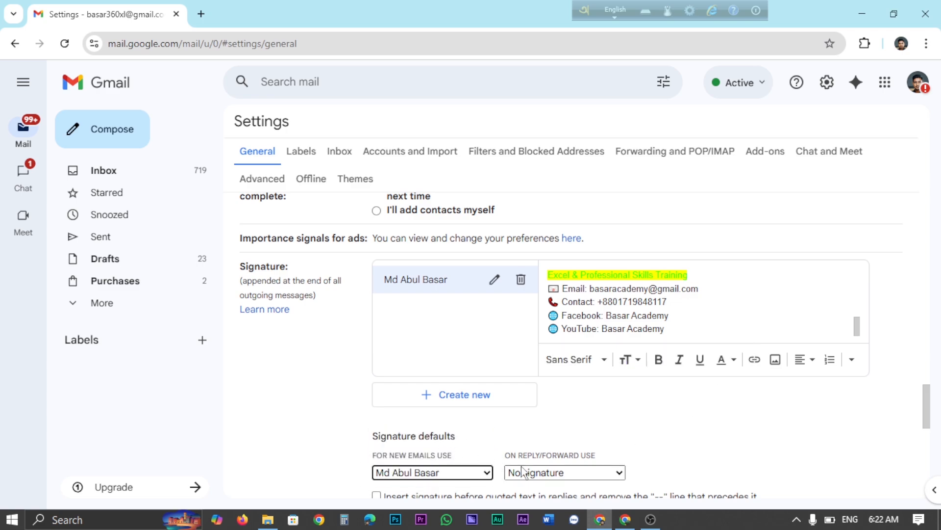
{"action": "left_click", "coordinate": [549, 473]}
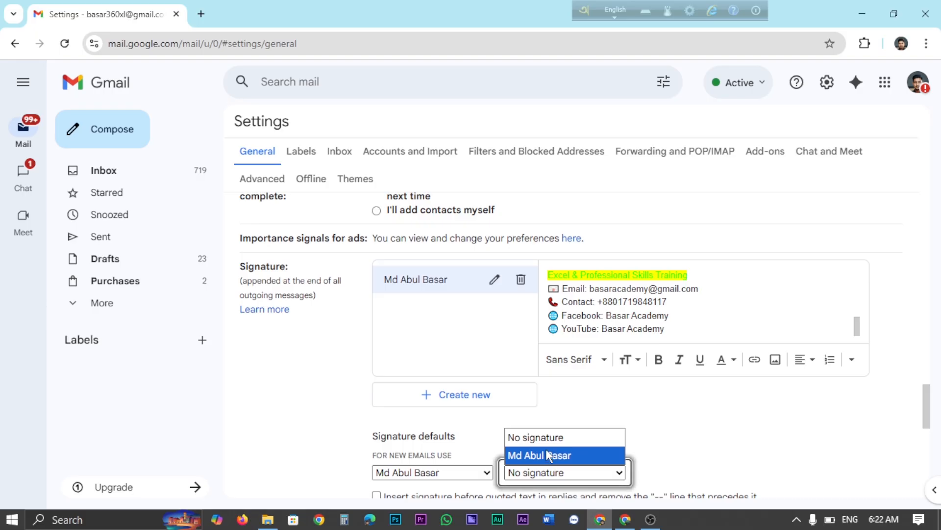
{"action": "left_click", "coordinate": [549, 456]}
{"action": "scroll", "coordinate": [667, 432], "scroll_direction": "down", "scroll_amount": 10}
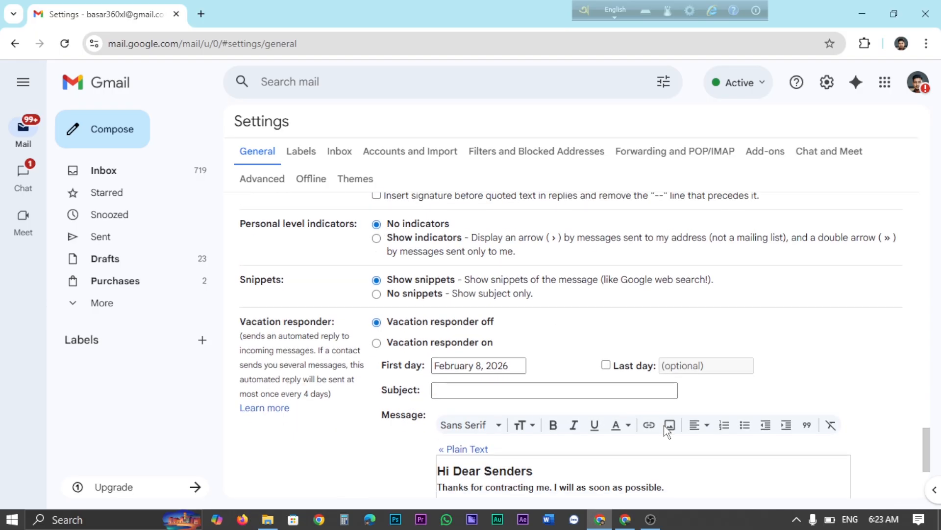
{"action": "left_click", "coordinate": [565, 426]}
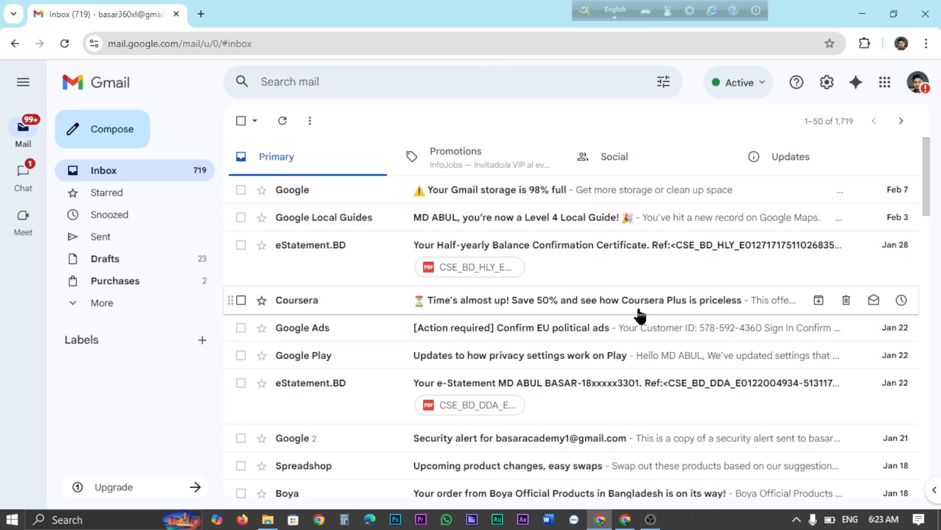
Check the signature's logo and contact details in a new message, then discard the draft.
{"action": "left_click", "coordinate": [117, 141]}
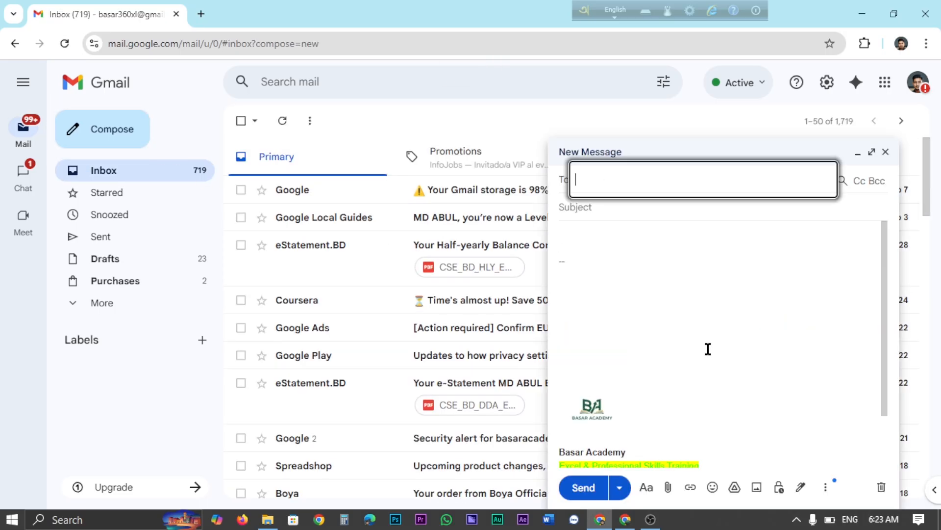
{"action": "left_click", "coordinate": [694, 400]}
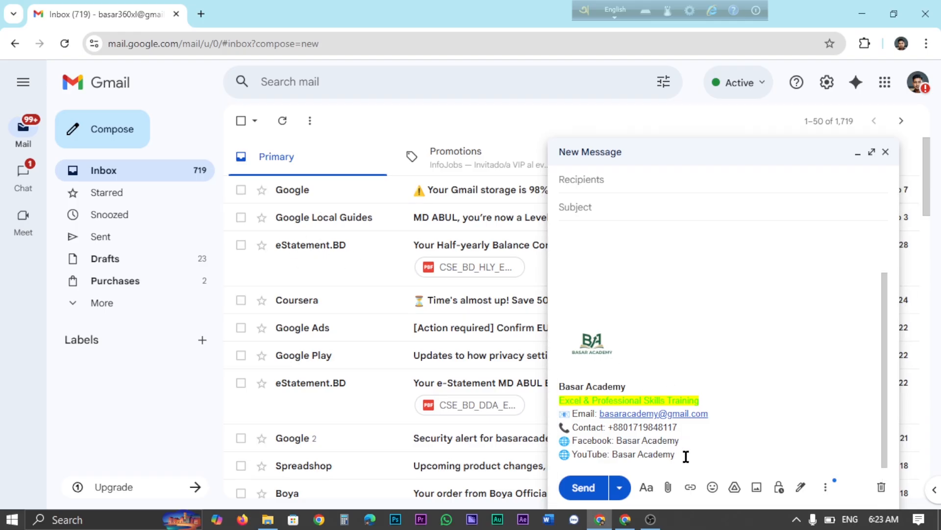
{"action": "mouse_move", "coordinate": [685, 456]}
{"action": "left_mouse_down"}
{"action": "mouse_move", "coordinate": [560, 439]}
{"action": "mouse_move", "coordinate": [554, 375]}
{"action": "left_mouse_up"}
{"action": "left_click", "coordinate": [664, 302]}
{"action": "scroll", "coordinate": [785, 361], "scroll_direction": "up", "scroll_amount": 1}
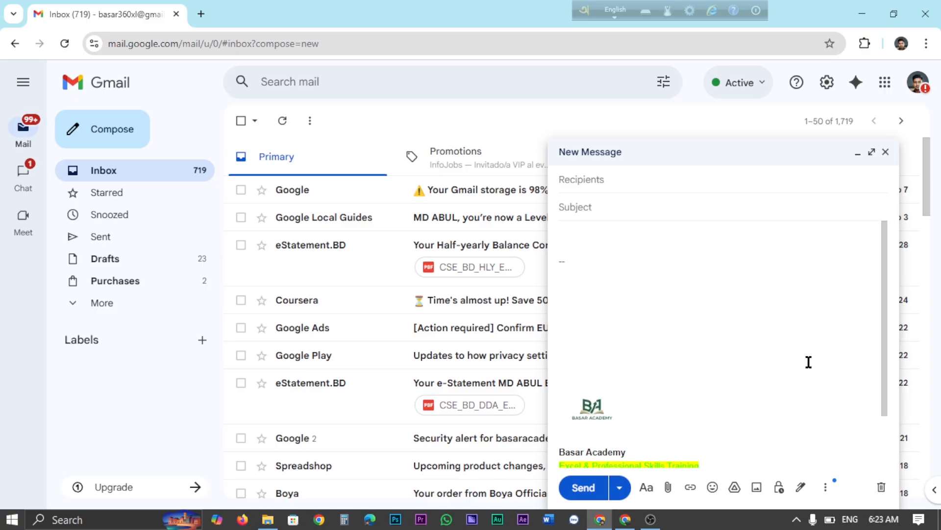
{"action": "left_click", "coordinate": [881, 487]}
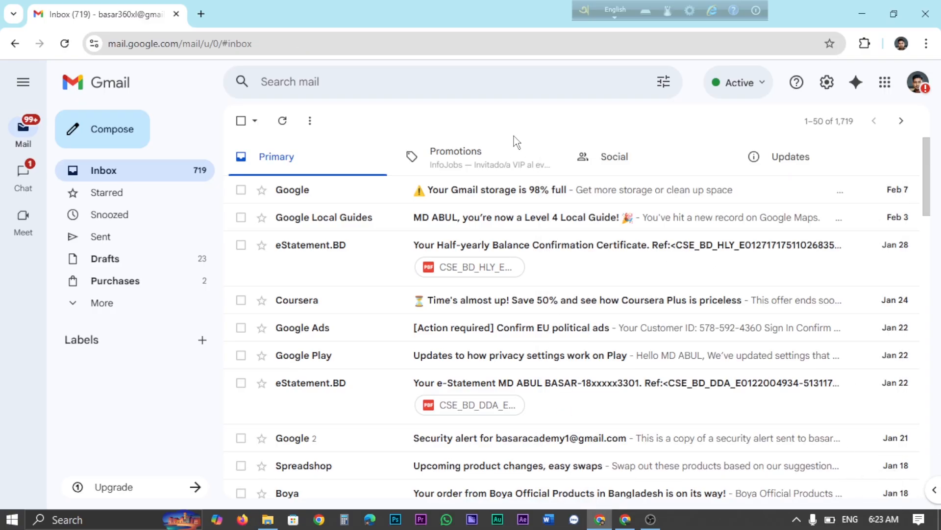
{"action": "left_click", "coordinate": [337, 166]}
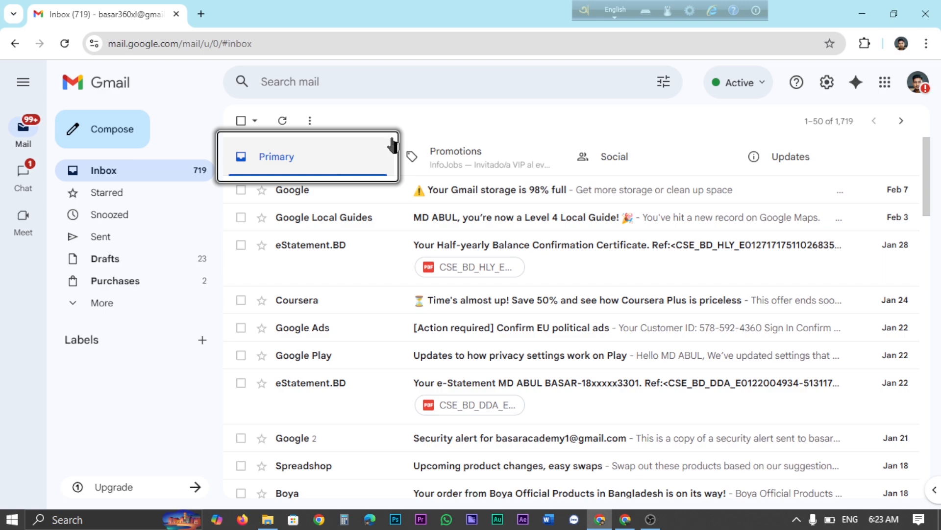